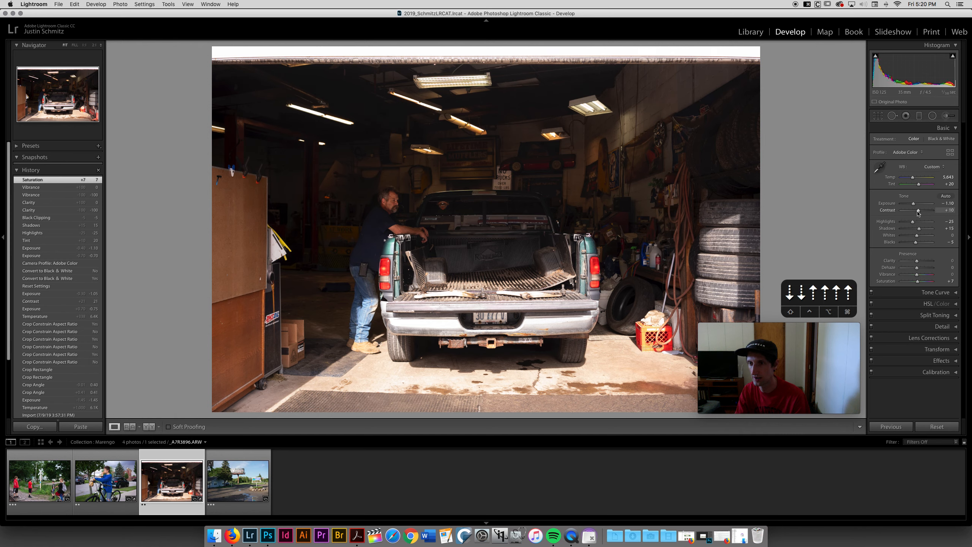
# Step: Fine-tune the Basic panel sliders, setting exposure to 1.00, saturation to +12 and shadows to +10
pyautogui.press('Down')
pyautogui.press('Up')
pyautogui.press('Up')
pyautogui.press('Up')
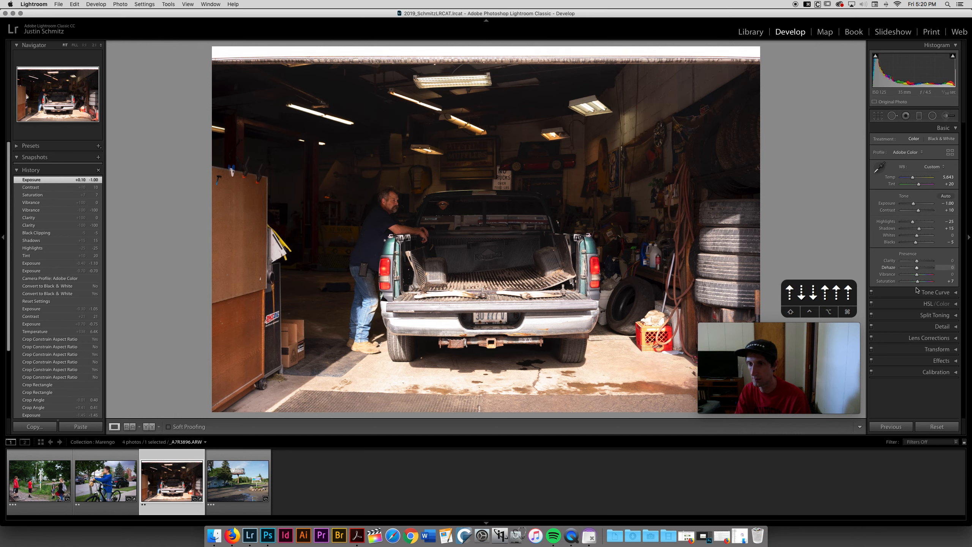
pyautogui.press('Up')
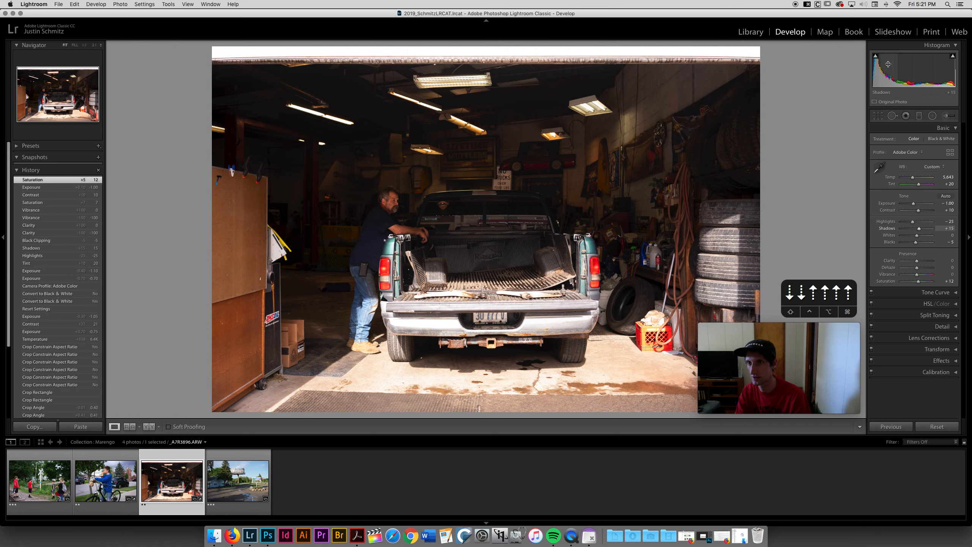
pyautogui.press('Up')
pyautogui.press('Down')
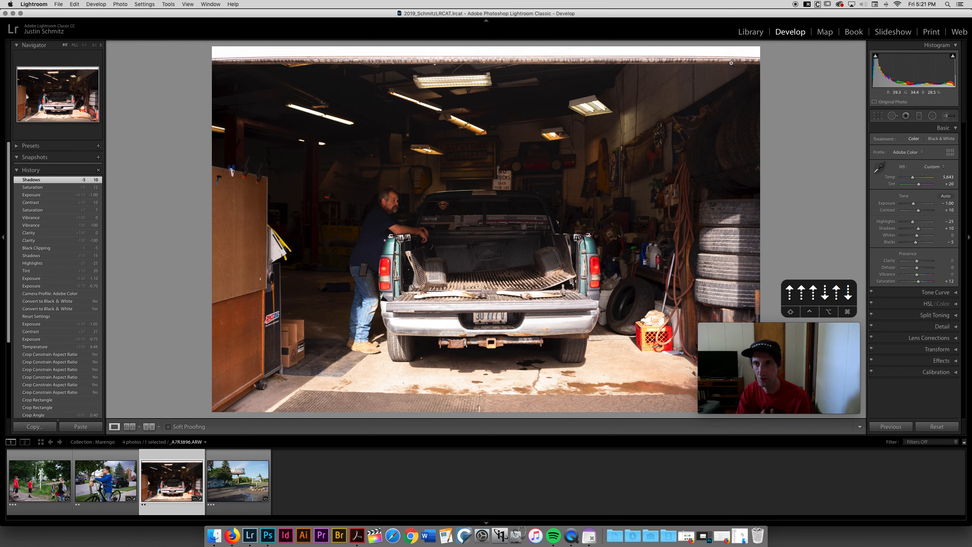
# Step: Open the Crop tool, try tighter crops of the truck with the aspect ratio unlocked, and reset the crop
pyautogui.click(879, 117)
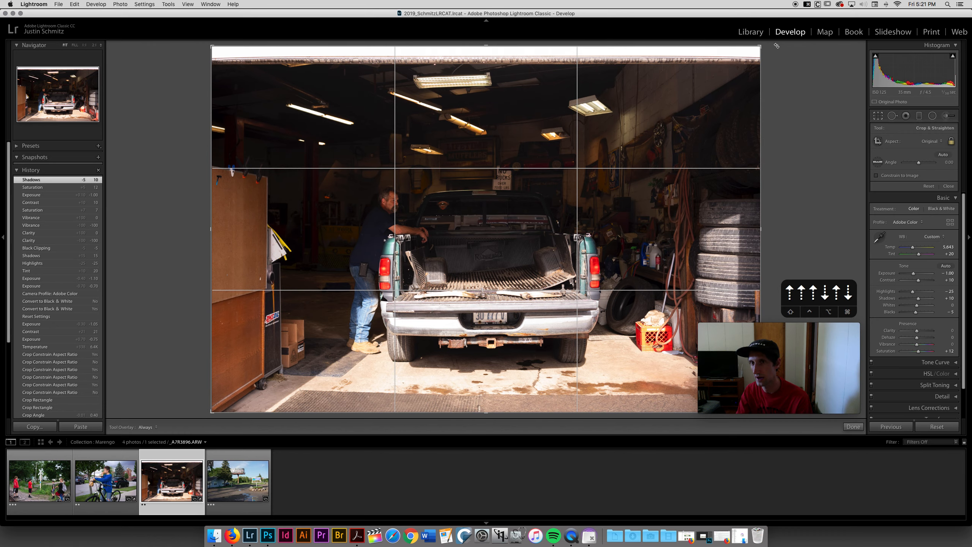
pyautogui.moveTo(777, 45); pyautogui.dragTo(711, 180)
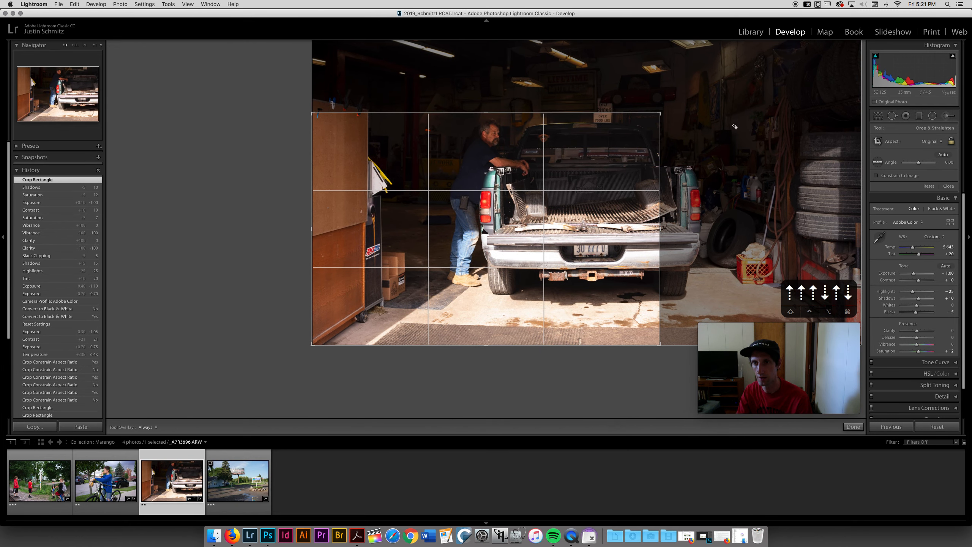
pyautogui.moveTo(660, 114); pyautogui.dragTo(746, 43)
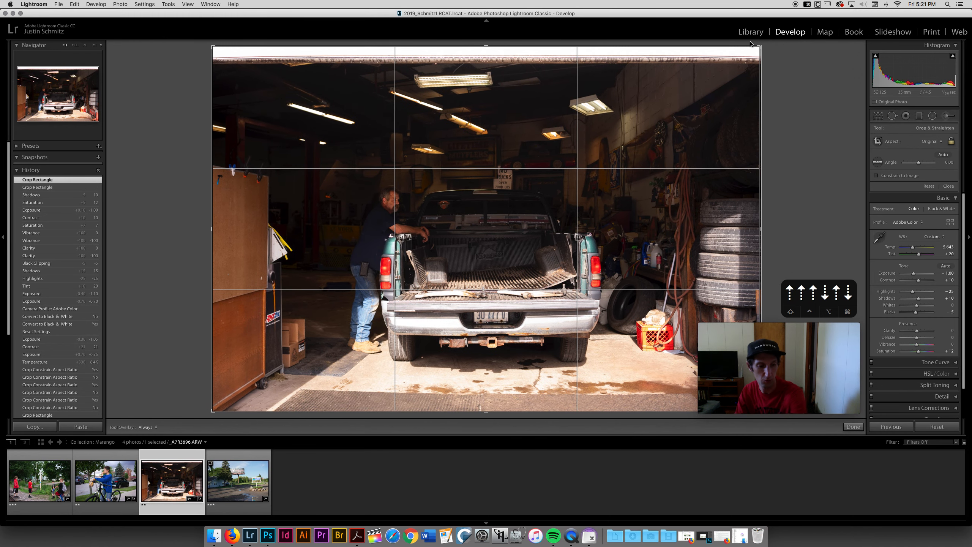
pyautogui.click(951, 142)
pyautogui.moveTo(486, 45); pyautogui.dragTo(486, 134)
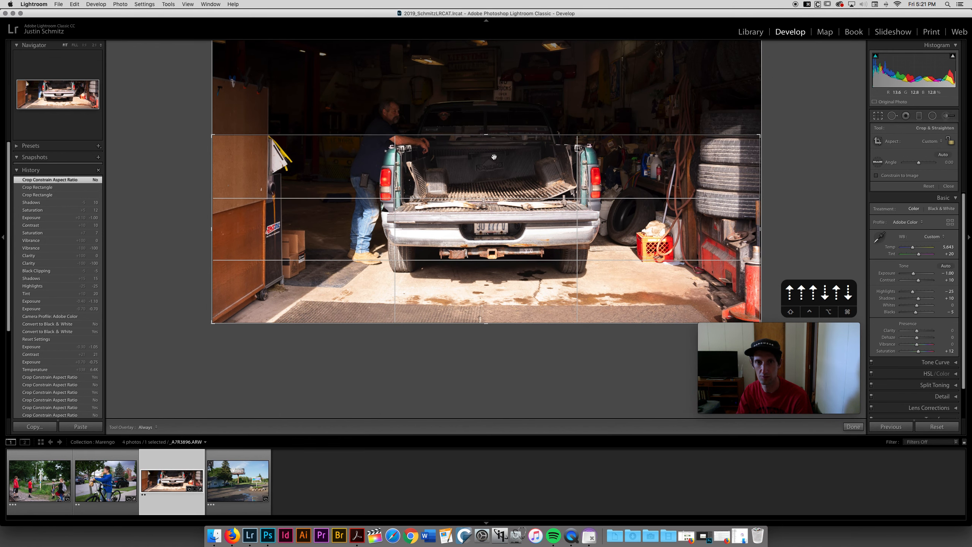
pyautogui.moveTo(486, 135); pyautogui.dragTo(473, 14)
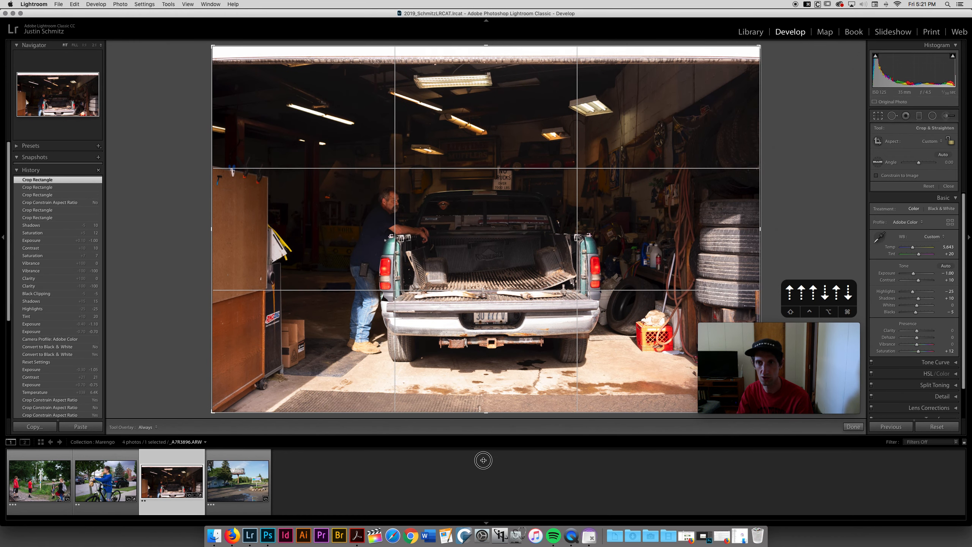
pyautogui.click(929, 186)
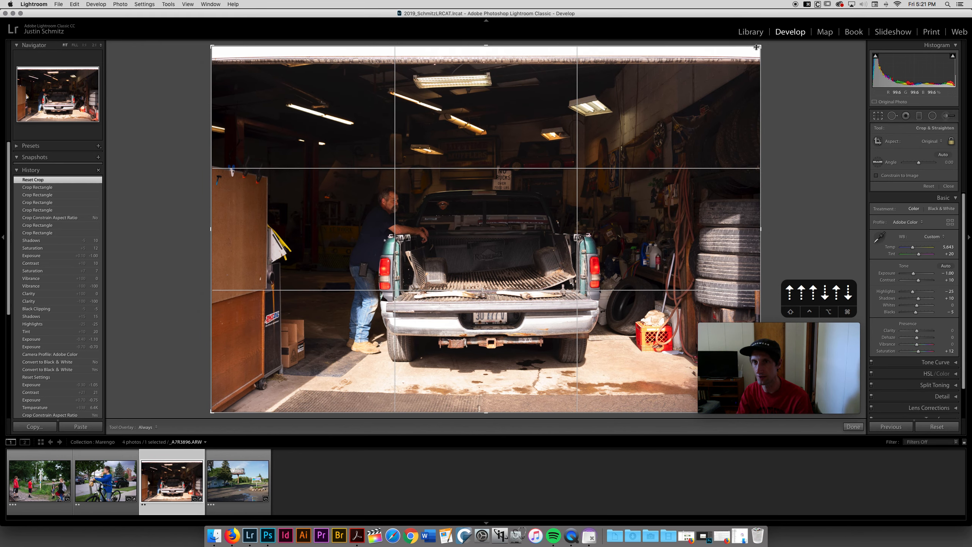
pyautogui.moveTo(756, 47); pyautogui.dragTo(569, 174)
pyautogui.click(928, 187)
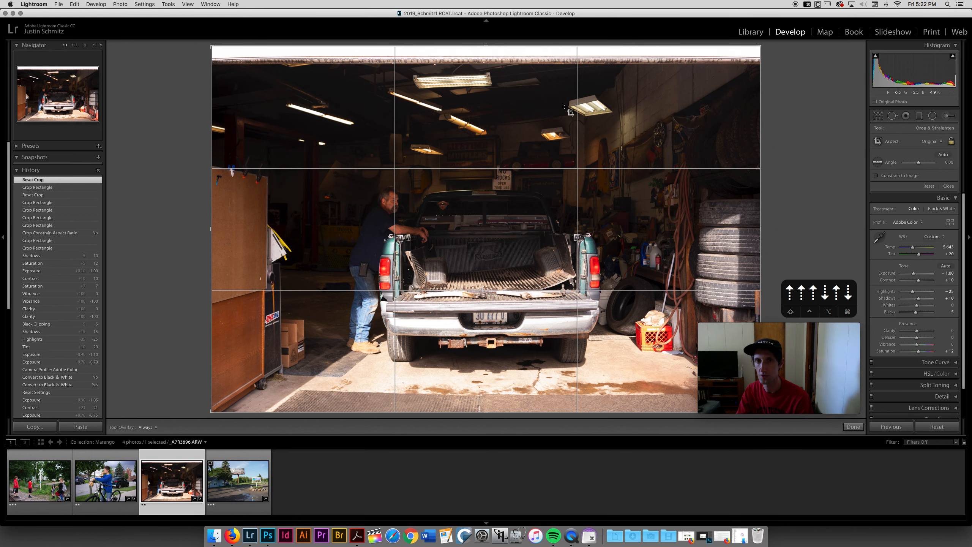
# Step: Straighten the photo by rotating the crop to an angle of 0.22 and close the Crop tool
pyautogui.moveTo(485, 46); pyautogui.dragTo(487, 48)
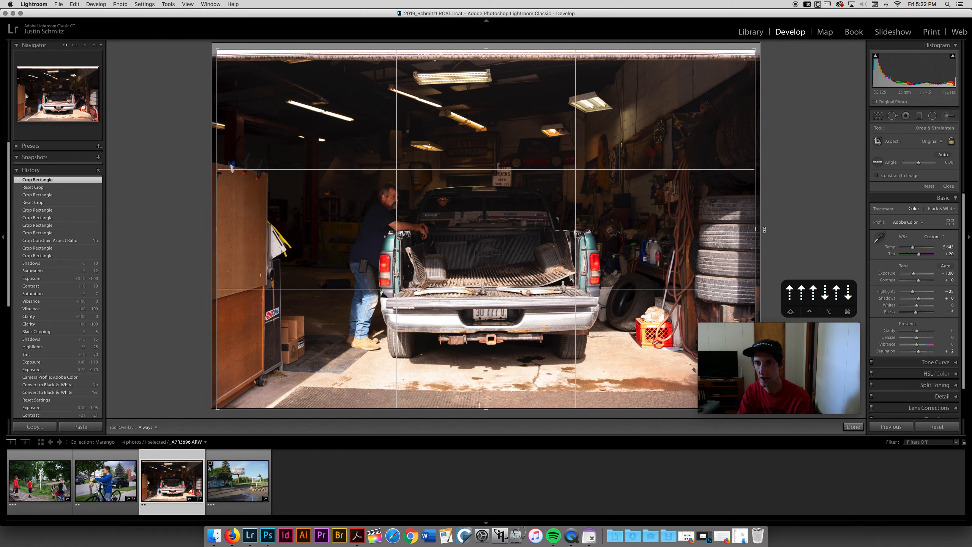
pyautogui.moveTo(764, 229); pyautogui.dragTo(766, 231)
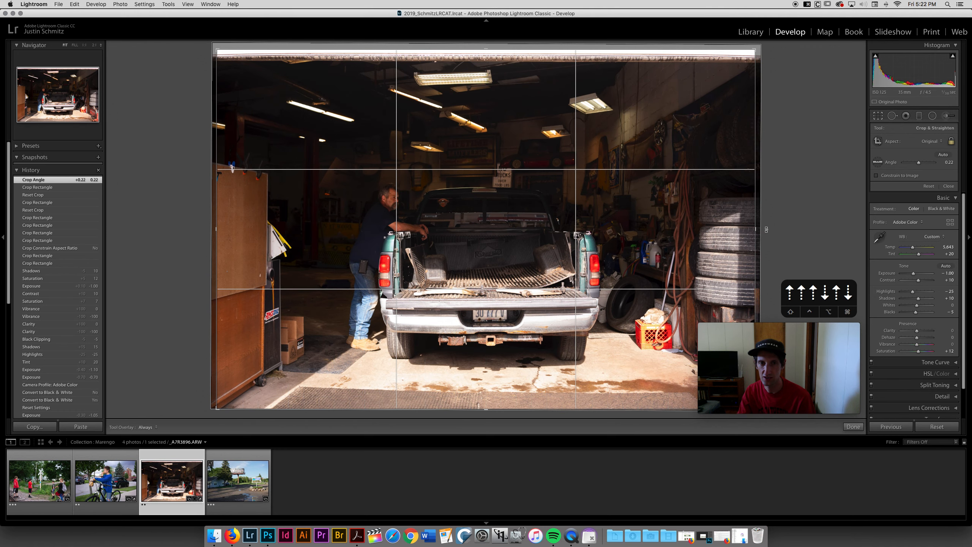
pyautogui.click(878, 117)
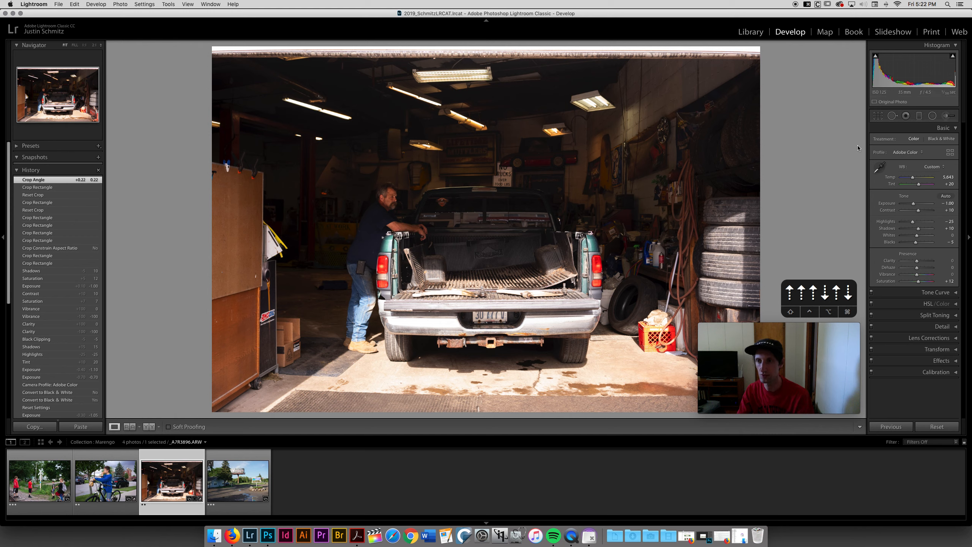
# Step: Add a graduated filter rising from the garage floor toward the truck's bumper and lower its exposure
pyautogui.click(919, 116)
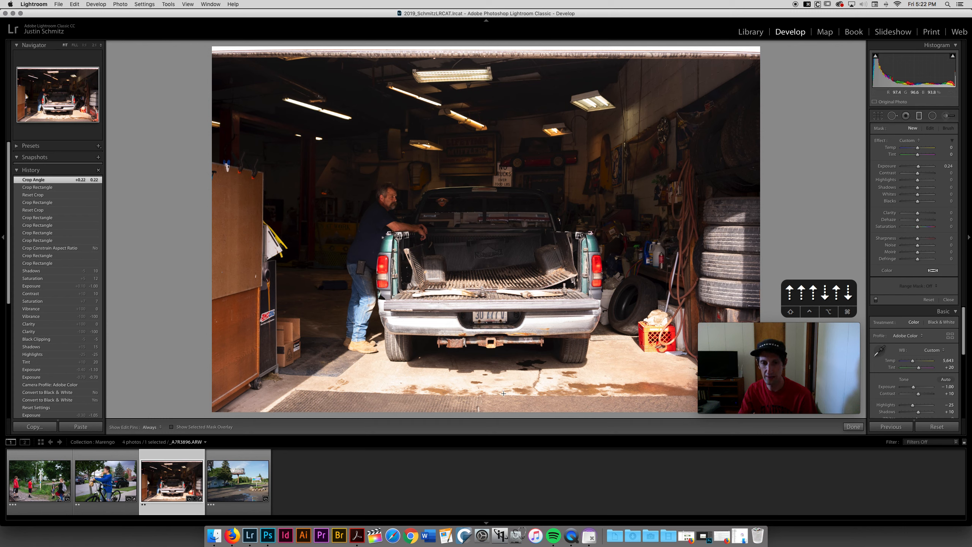
pyautogui.moveTo(501, 381); pyautogui.dragTo(500, 321)
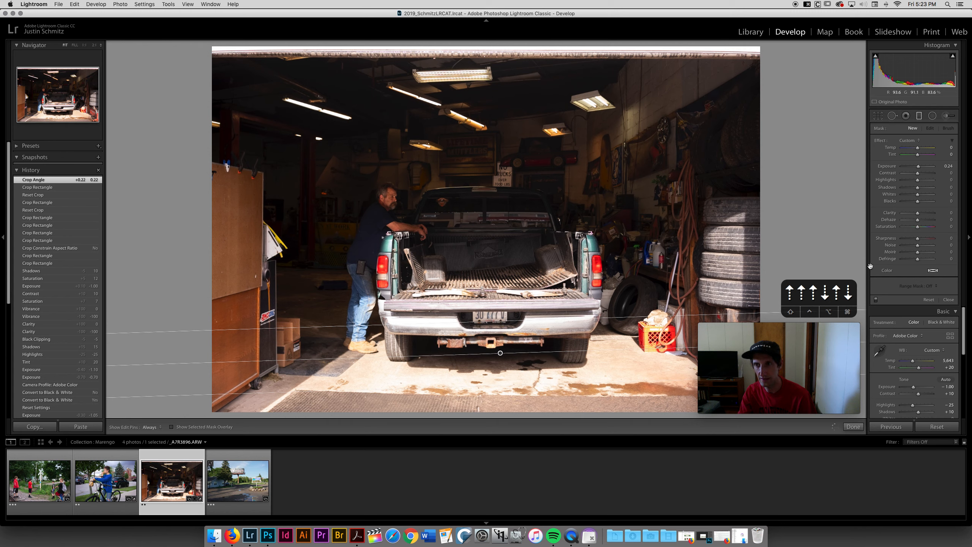
pyautogui.moveTo(870, 266); pyautogui.dragTo(870, 266)
pyautogui.click(911, 166)
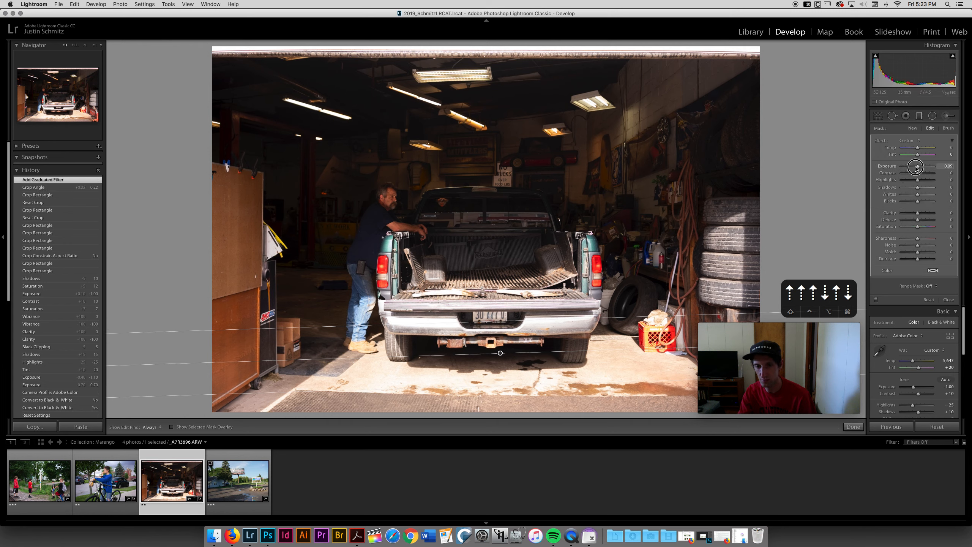
pyautogui.moveTo(911, 169)
pyautogui.mouseDown()
pyautogui.moveTo(922, 176)
pyautogui.moveTo(918, 155)
pyautogui.moveTo(904, 155)
pyautogui.moveTo(923, 157)
pyautogui.mouseUp()
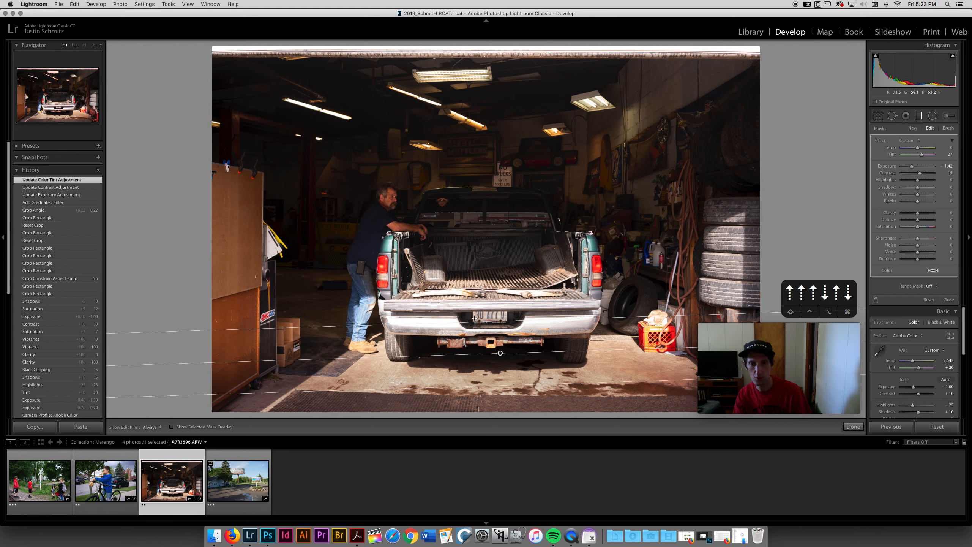
# Step: Move the graduated filter lower and stretch its transition down toward the photo's bottom edge
pyautogui.moveTo(476, 321)
pyautogui.mouseDown()
pyautogui.moveTo(467, 156)
pyautogui.moveTo(467, 336)
pyautogui.mouseUp()
pyautogui.moveTo(913, 166); pyautogui.dragTo(948, 175)
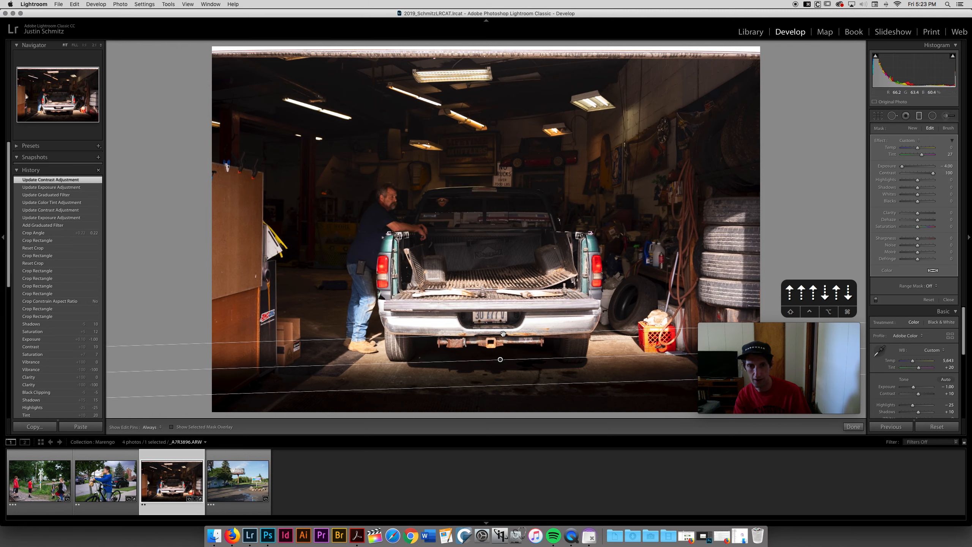
pyautogui.moveTo(502, 333)
pyautogui.mouseDown()
pyautogui.moveTo(499, 135)
pyautogui.moveTo(512, 321)
pyautogui.mouseUp()
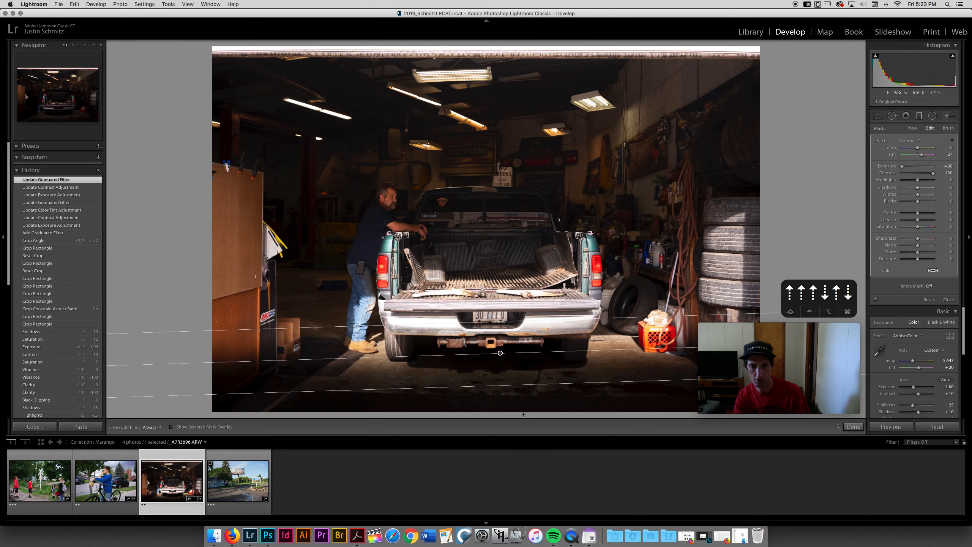
pyautogui.moveTo(521, 382); pyautogui.dragTo(525, 409)
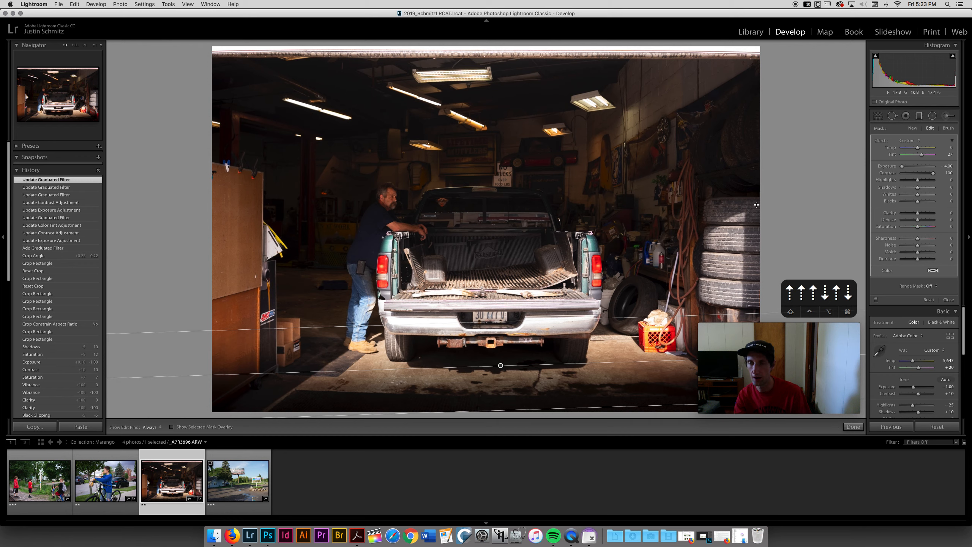
# Step: Set the graduated filter's exposure to -1.51, tint to 0 and contrast to 25
pyautogui.moveTo(902, 166); pyautogui.dragTo(919, 175)
pyautogui.click(949, 155)
pyautogui.write('0')
pyautogui.click(917, 171)
pyautogui.press('Down')
pyautogui.press('Down')
pyautogui.press('Down')
pyautogui.press('Down')
pyautogui.press('Down')
pyautogui.press('Down')
pyautogui.press('Down')
pyautogui.press('Down')
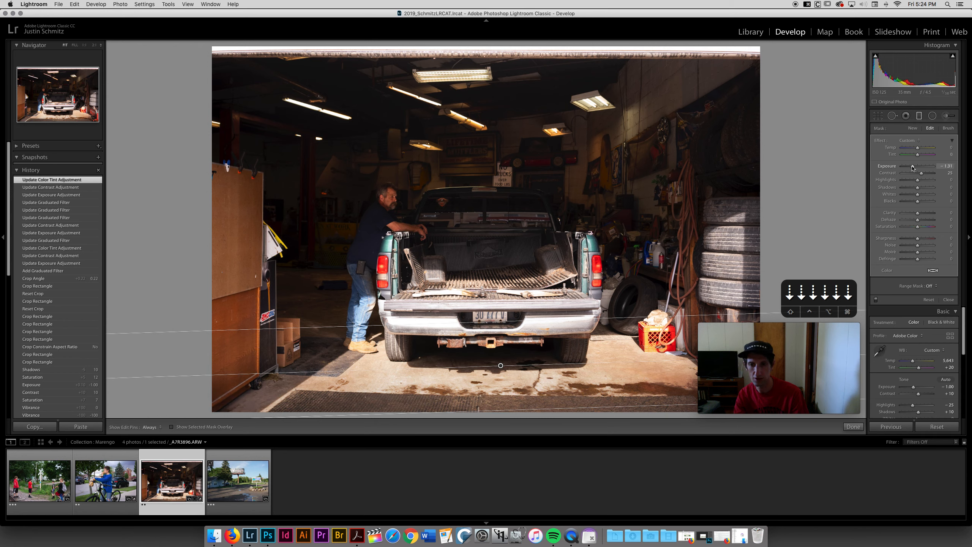
# Step: Close the graduated filter and open the Adjustment Brush with its feather raised to 84
pyautogui.click(919, 117)
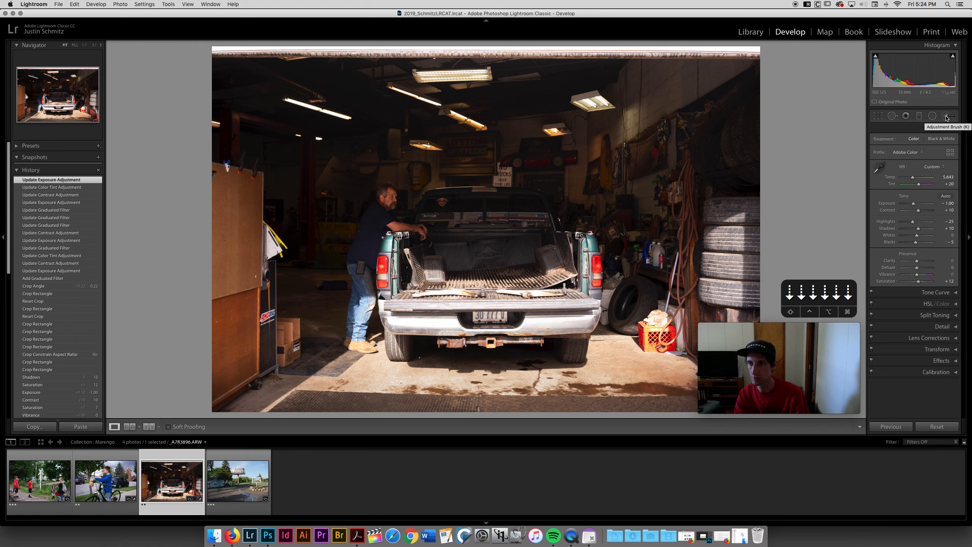
pyautogui.press('k')
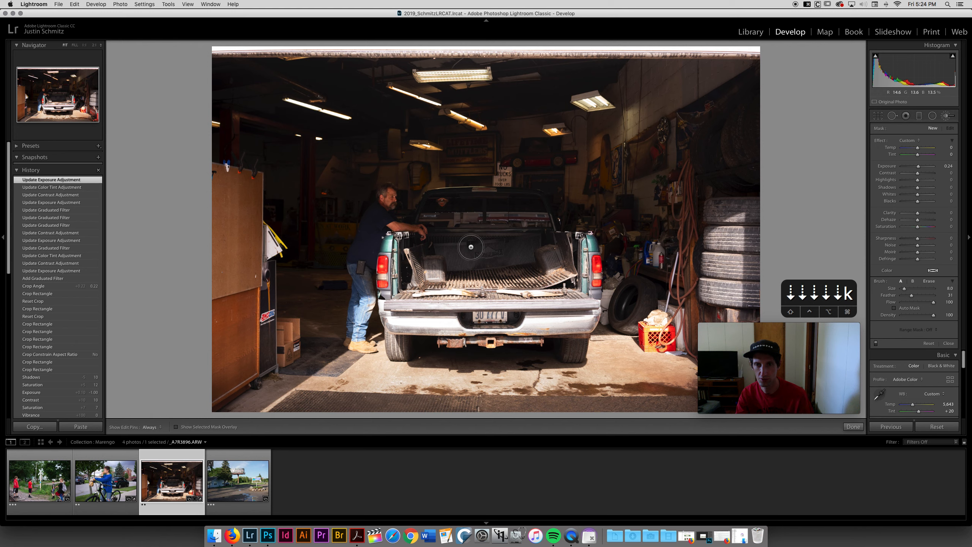
pyautogui.moveTo(910, 299); pyautogui.dragTo(928, 299)
pyautogui.press('alt')
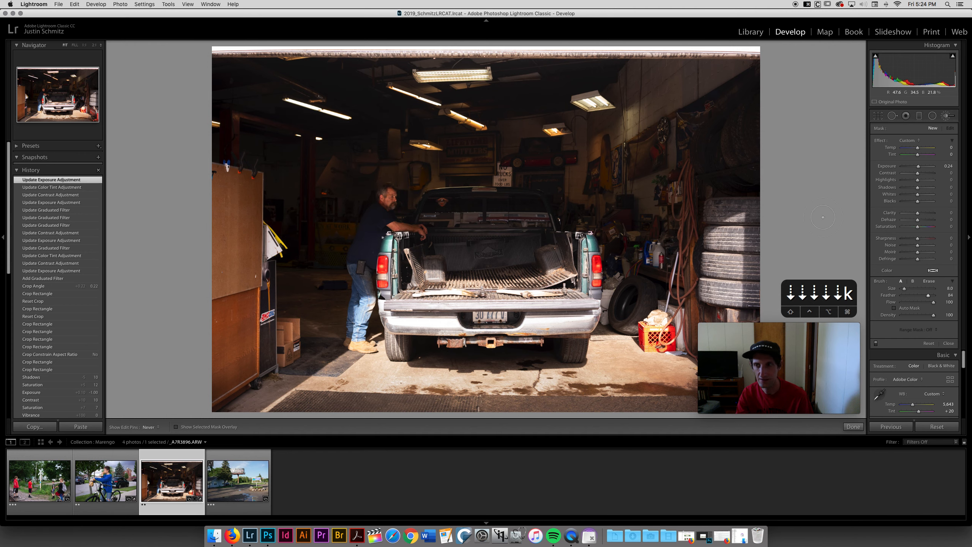
# Step: Set the brush exposure to 0.44 and paint a stroke over the upper-right ceiling area
pyautogui.press('Up')
pyautogui.press('Up')
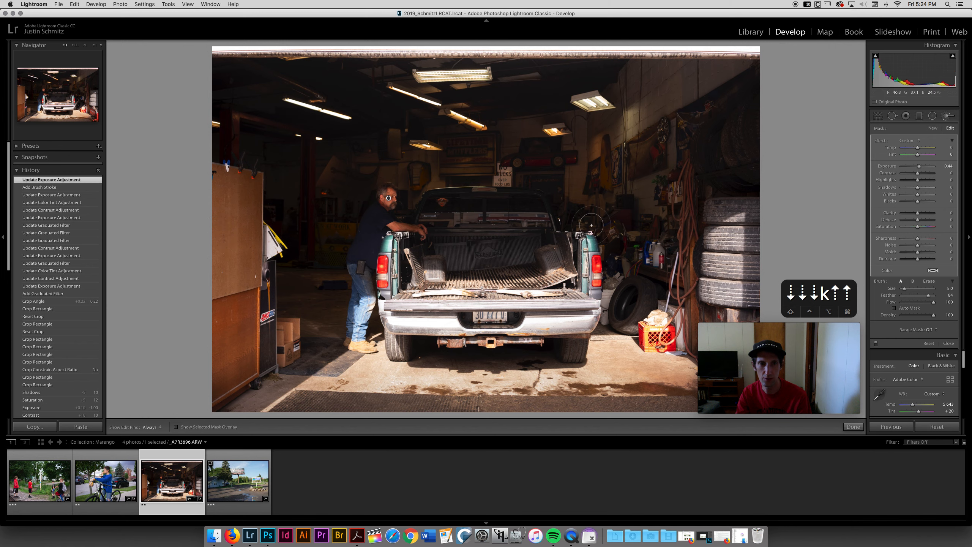
pyautogui.moveTo(760, 100)
pyautogui.mouseDown()
pyautogui.moveTo(710, 136)
pyautogui.moveTo(716, 165)
pyautogui.moveTo(759, 178)
pyautogui.moveTo(737, 149)
pyautogui.moveTo(748, 119)
pyautogui.mouseUp()
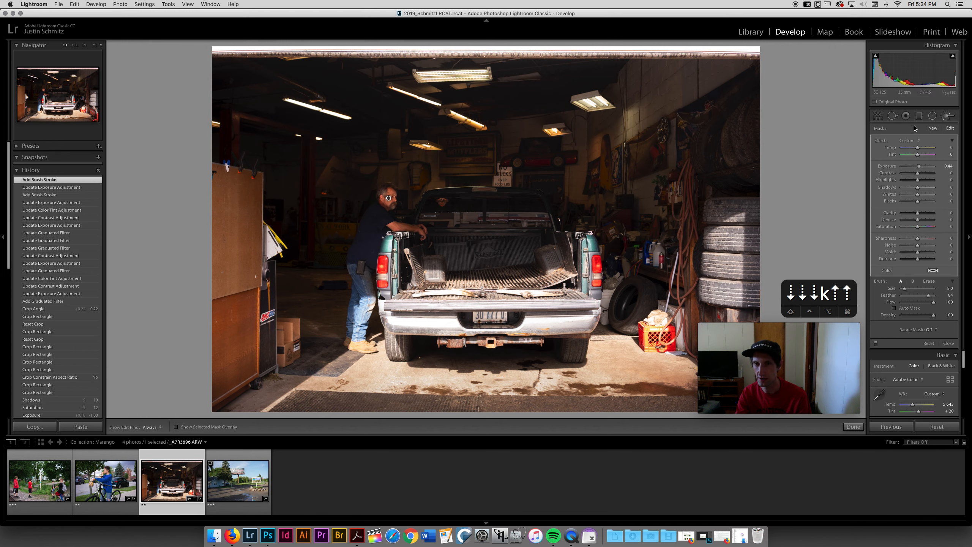
# Step: Start a new brush adjustment, paint near the ceiling sign, and lower its exposure to 0.21
pyautogui.click(927, 128)
pyautogui.moveTo(574, 158); pyautogui.dragTo(578, 160)
pyautogui.moveTo(919, 167); pyautogui.dragTo(918, 169)
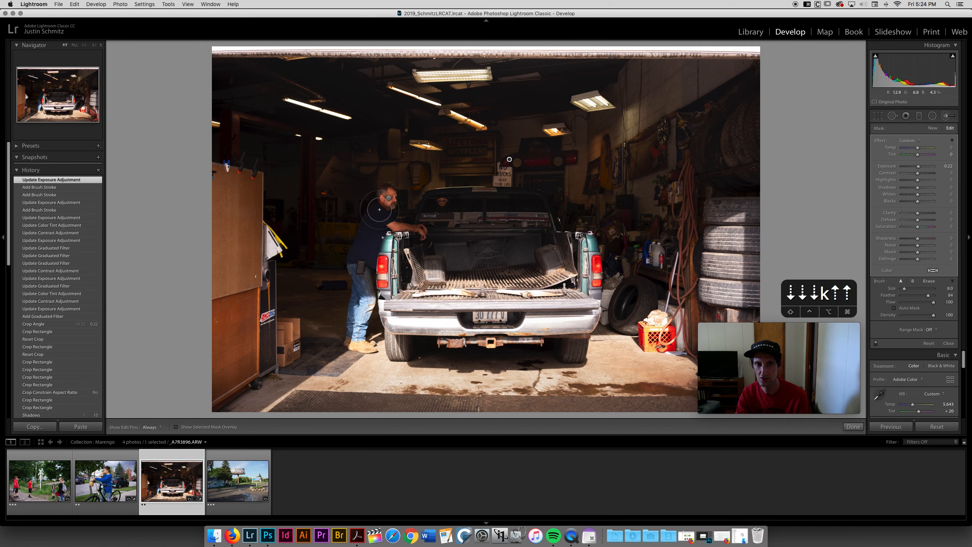
# Step: Delete the new brush adjustment near the ceiling sign and close the Adjustment Brush
pyautogui.click(509, 160)
pyautogui.press('BackSpace')
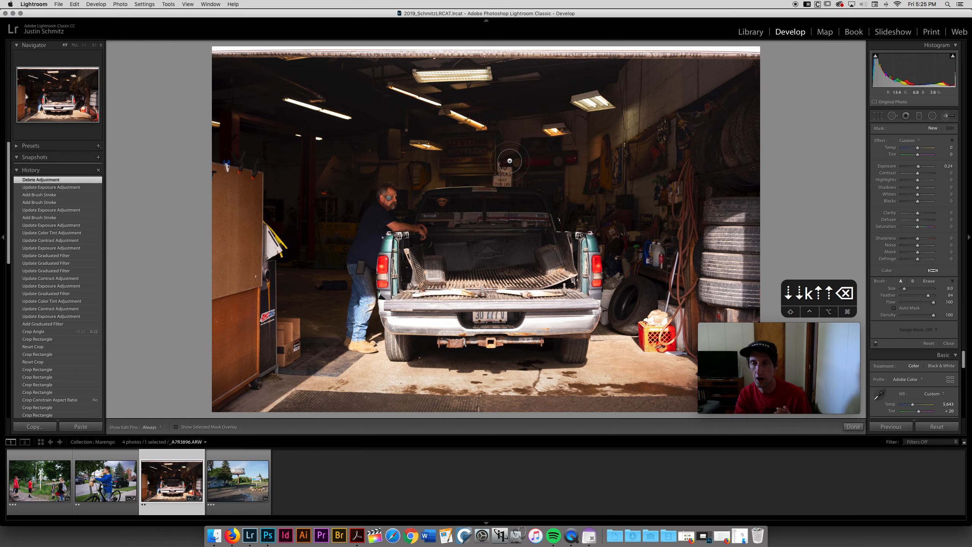
pyautogui.click(947, 116)
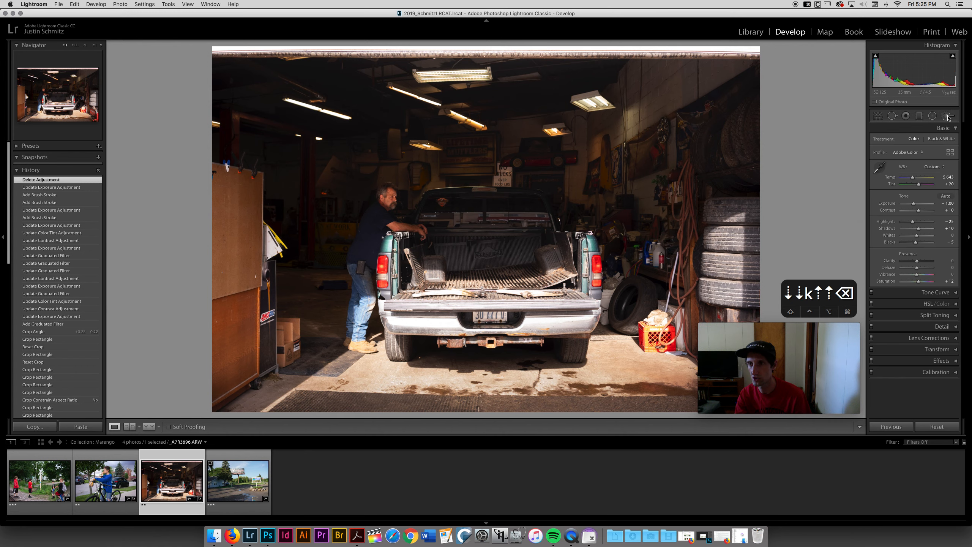